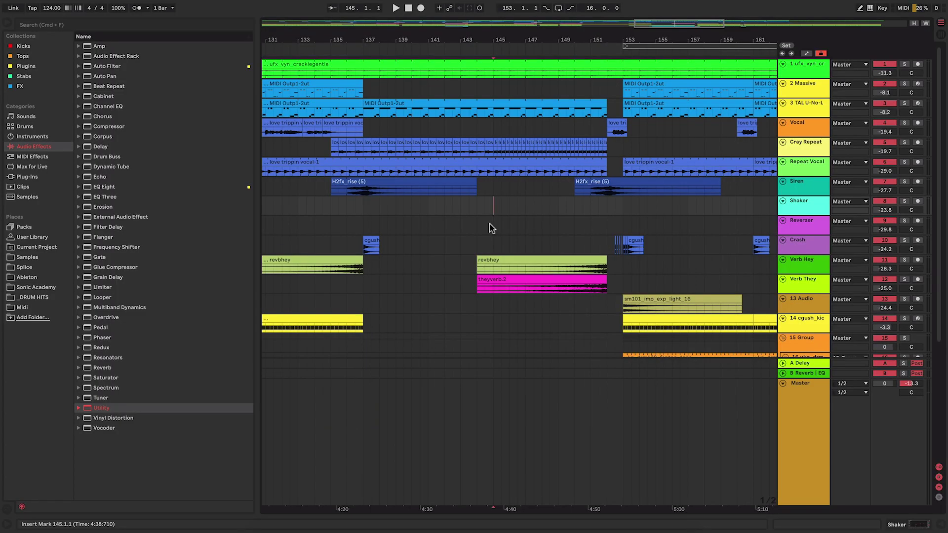
Examine the breakdown's clips across the tracks between bars 137 and 153, including the Shaker, Cray Repeat and Vocal tracks.
drag(360, 200, 600, 208)
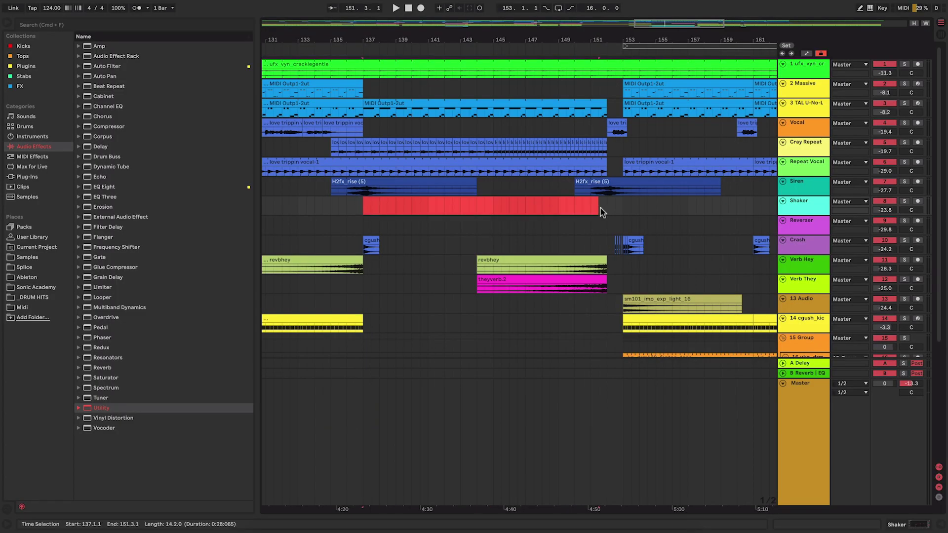
click(484, 203)
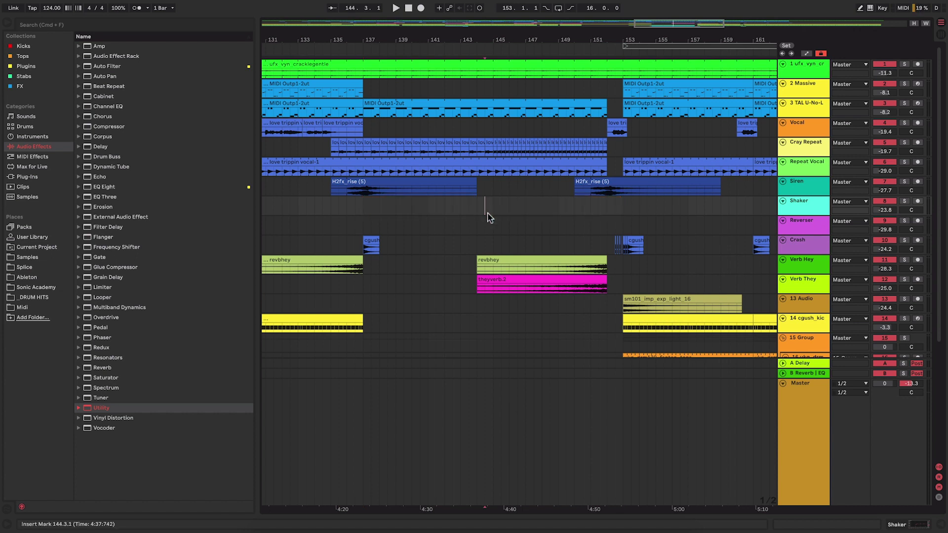
scroll(494, 212, down, 8)
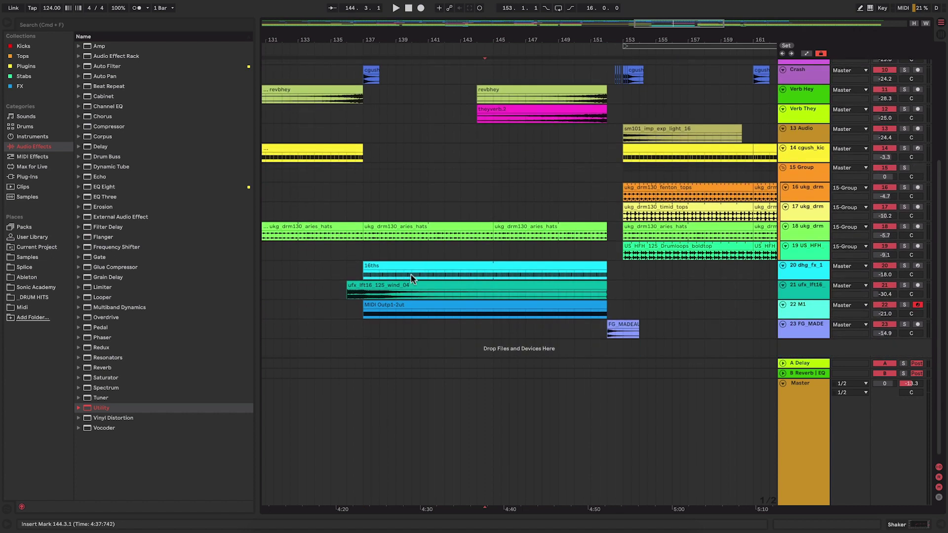
scroll(524, 246, up, 6)
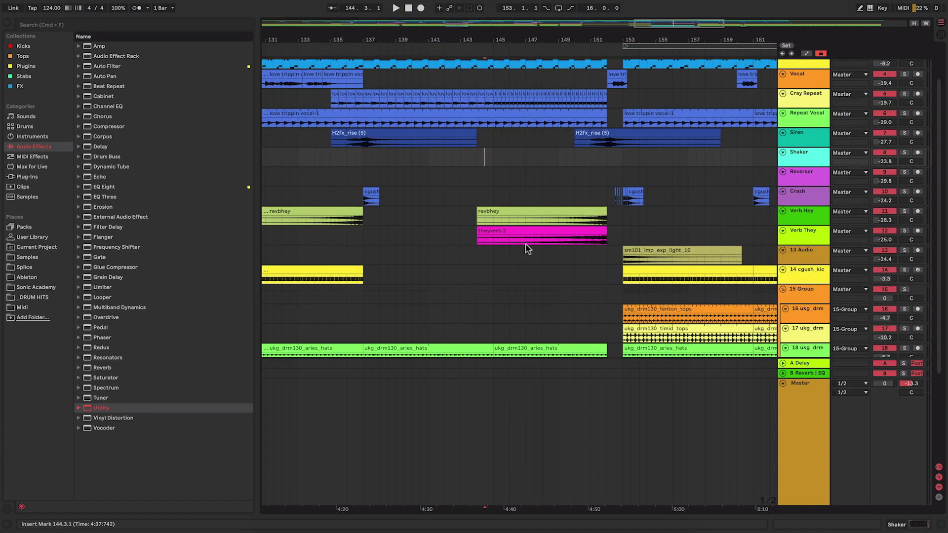
scroll(533, 213, up, 2)
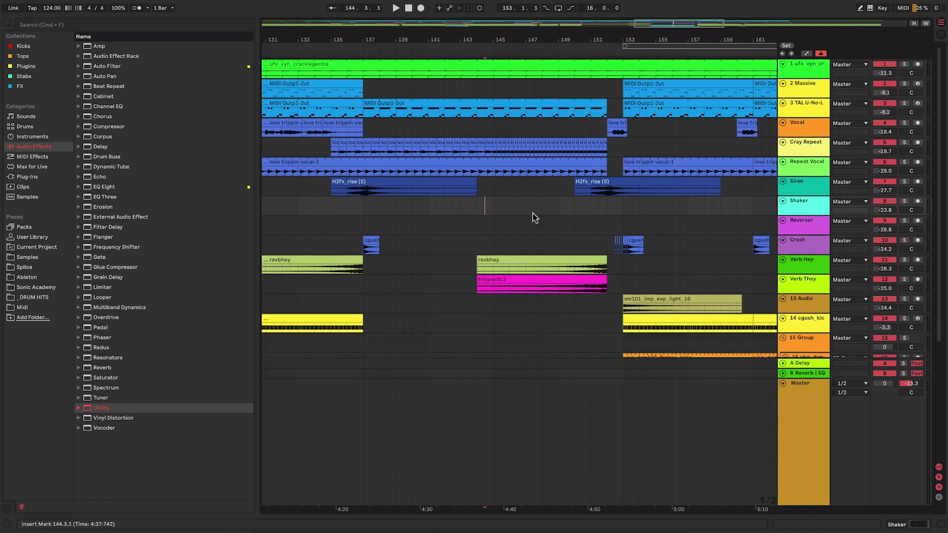
click(490, 147)
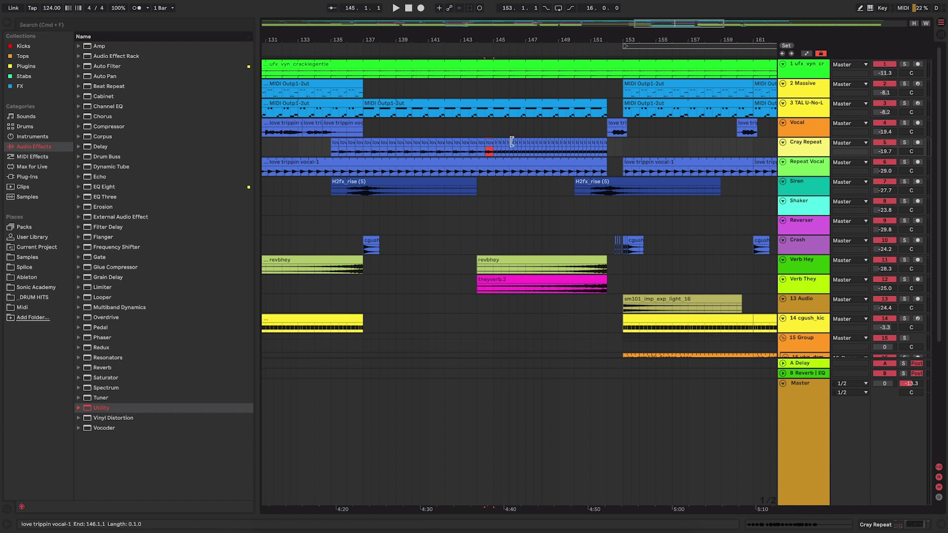
click(608, 148)
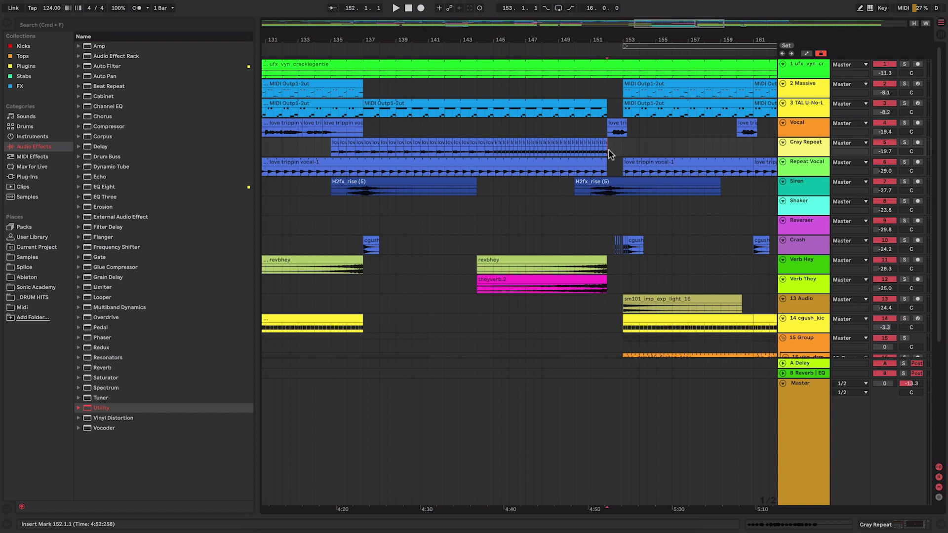
click(617, 124)
click(621, 146)
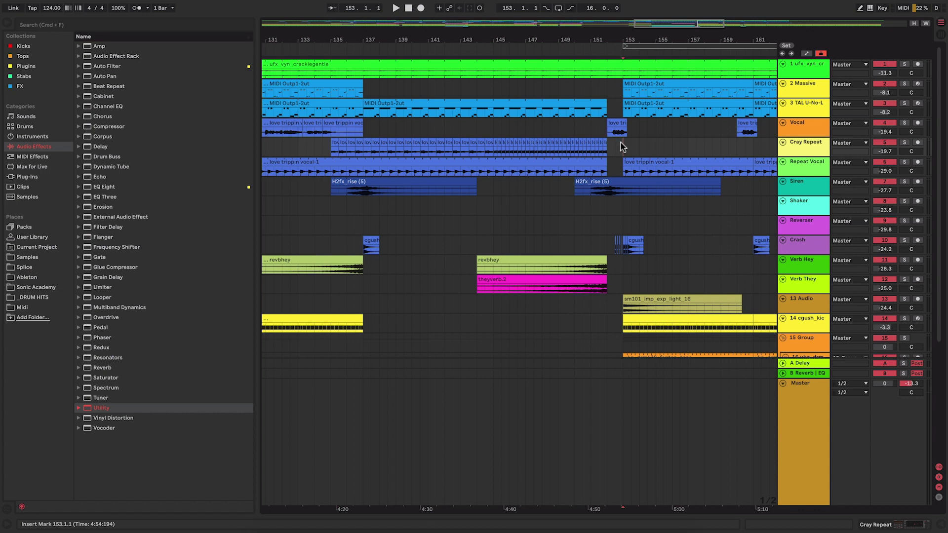
click(618, 123)
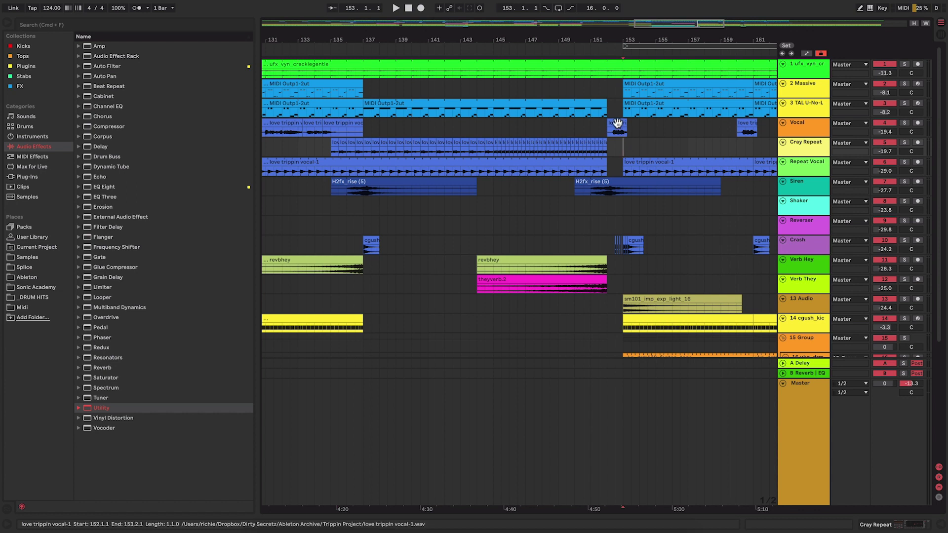
click(617, 131)
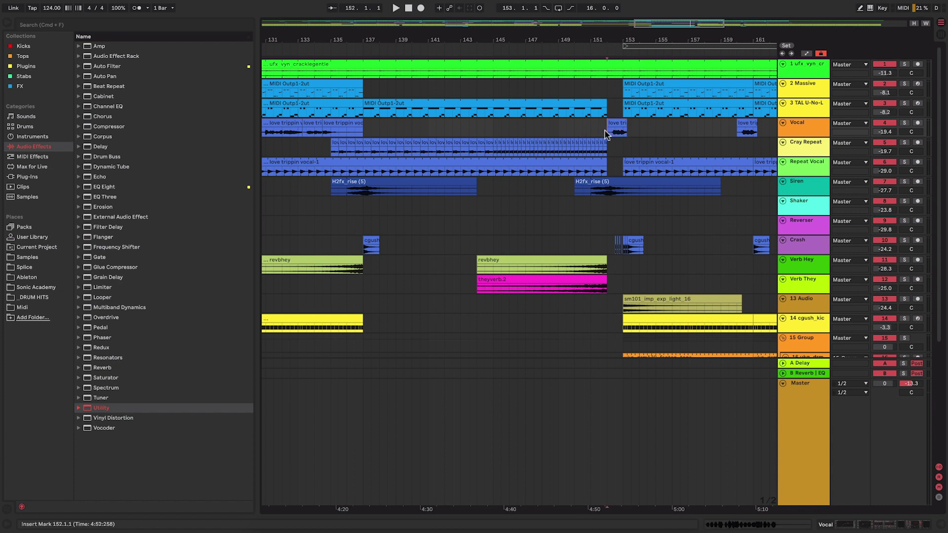
Play the arrangement from bar 145 through the drop and inspect the short vocal clip at bar 152.
click(494, 128)
key(space)
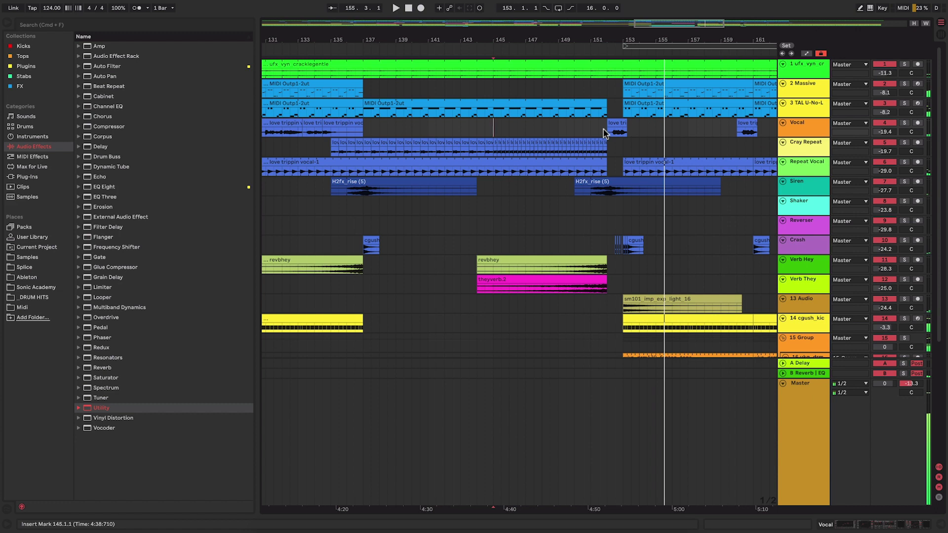
click(657, 128)
drag(654, 132, 405, 125)
click(540, 127)
click(617, 121)
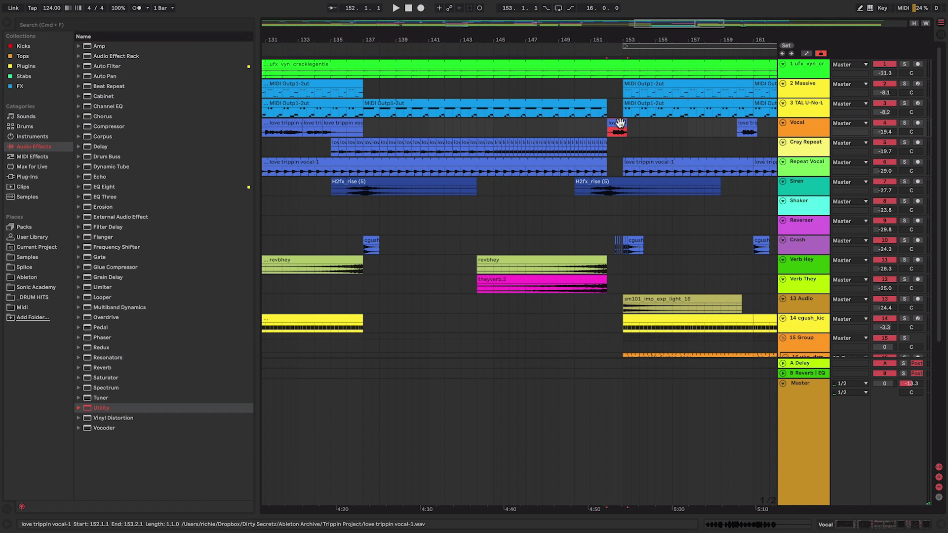
click(574, 224)
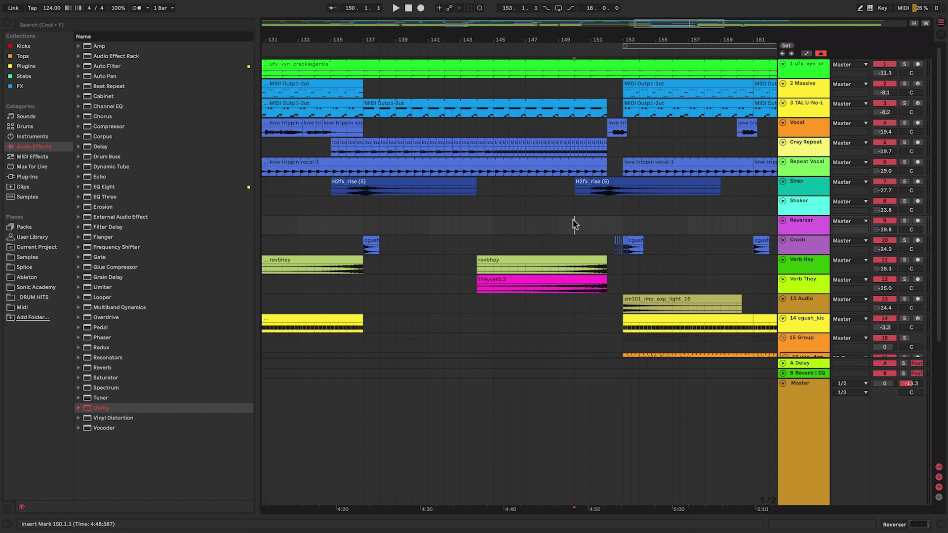
Add a Utility audio effect at the start of the Master track's device chain, ahead of Analog Heat.
click(805, 417)
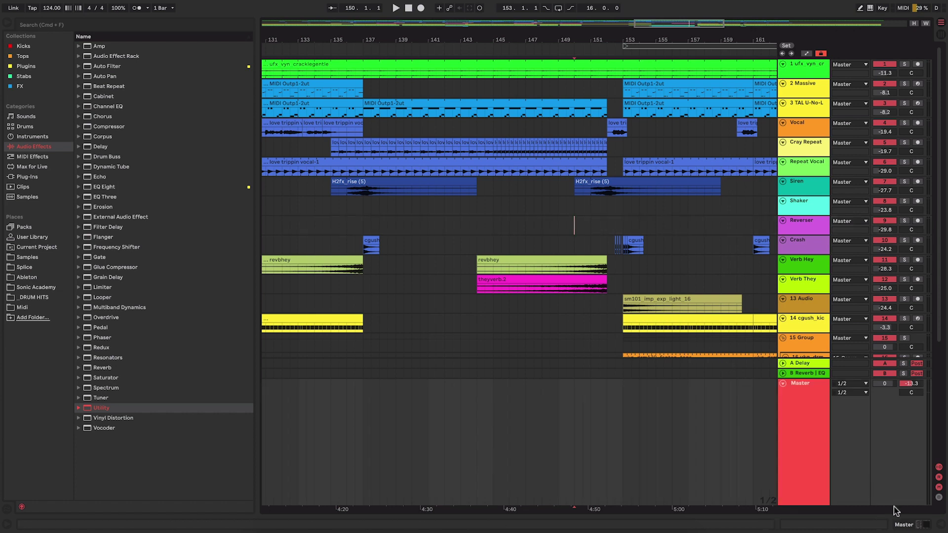
click(907, 525)
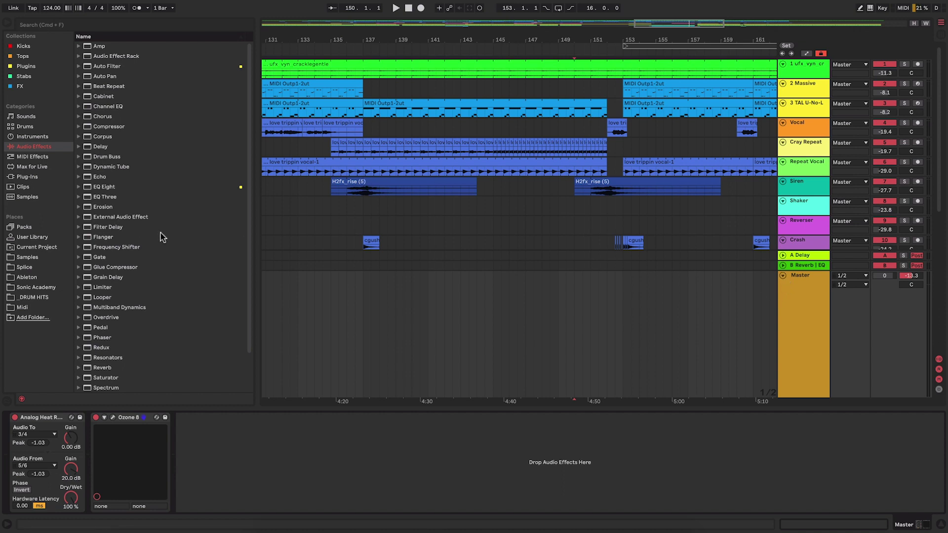
text(utility)
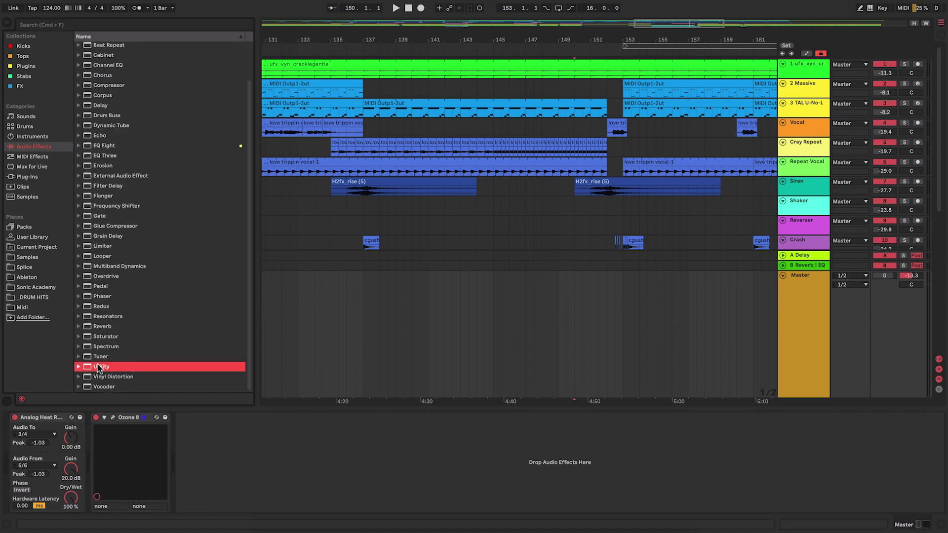
drag(99, 367, 42, 443)
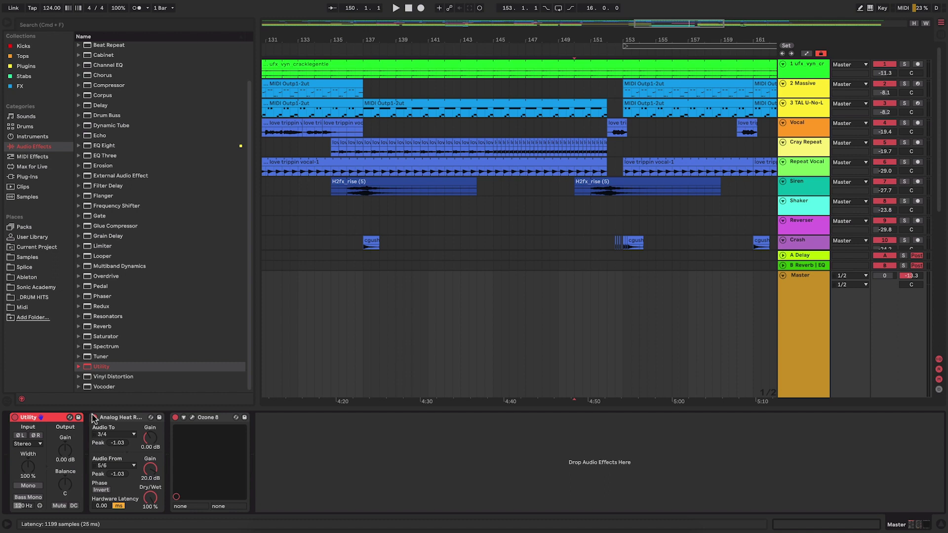
Show the Utility's Gain automation on the Master and ramp it from 0 dB at bar 137 to -2.86 dB at bar 152.
right_click(62, 451)
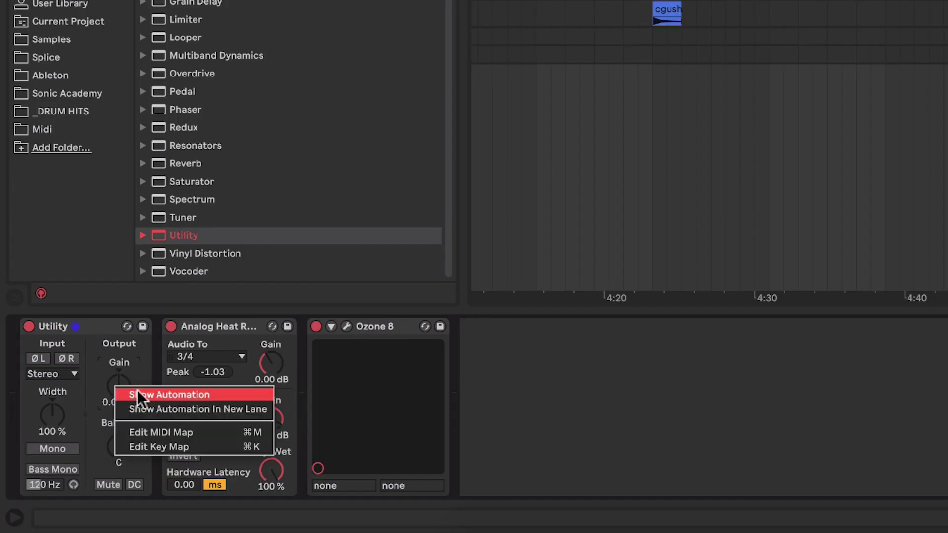
click(137, 395)
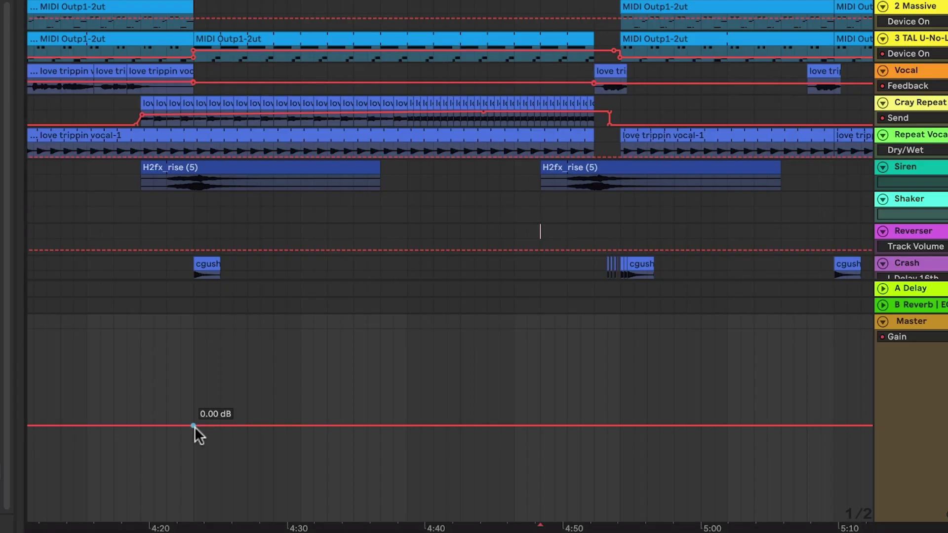
click(193, 426)
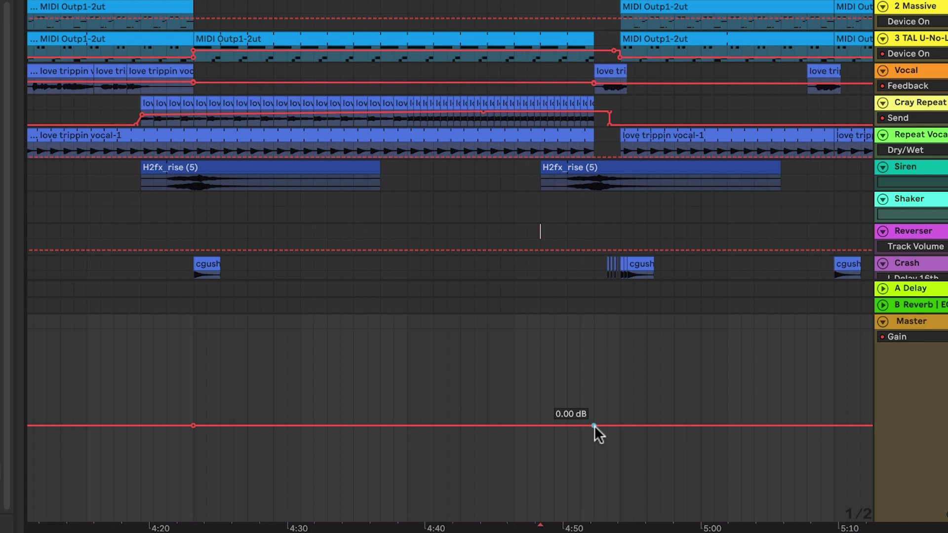
drag(595, 425, 595, 434)
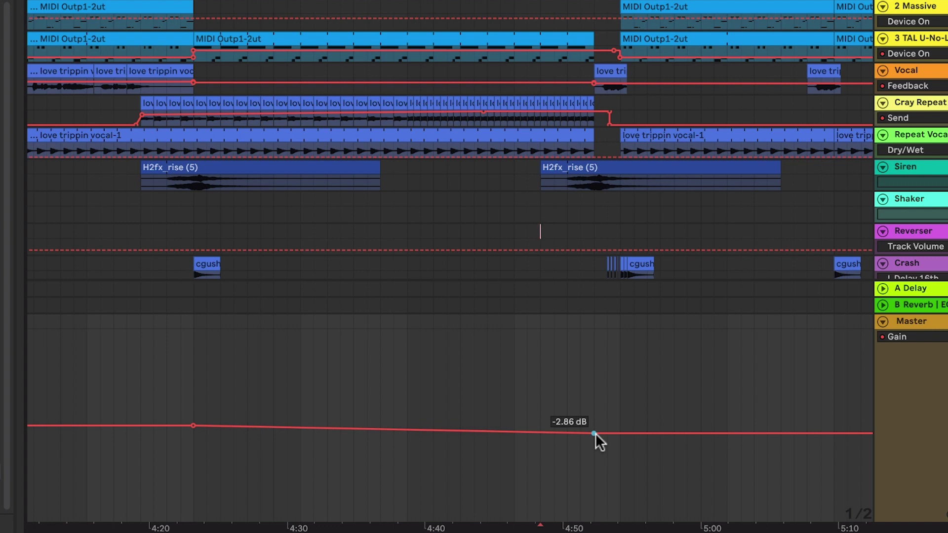
Add a Gain automation point at about beat 152.2 that brings the Master back up to 0 dB before the drop.
drag(614, 1, 614, 44)
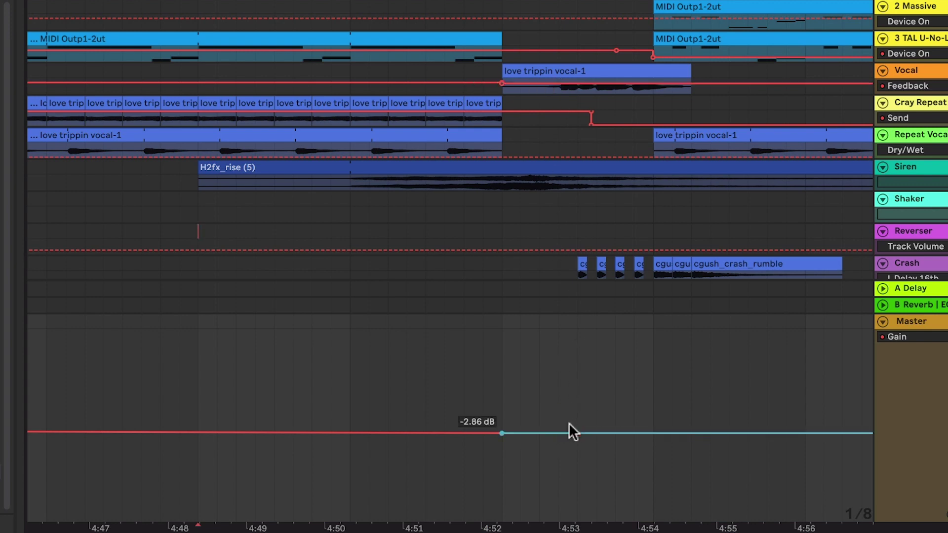
drag(559, 433, 559, 428)
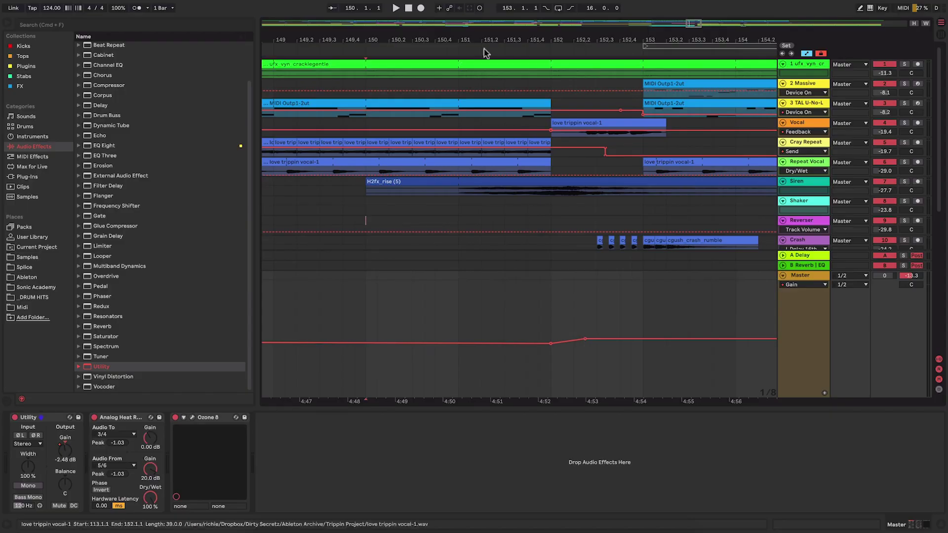
Play the breakdown from bar 137 to check the Master Gain automation leading into the drop.
drag(474, 34, 474, 26)
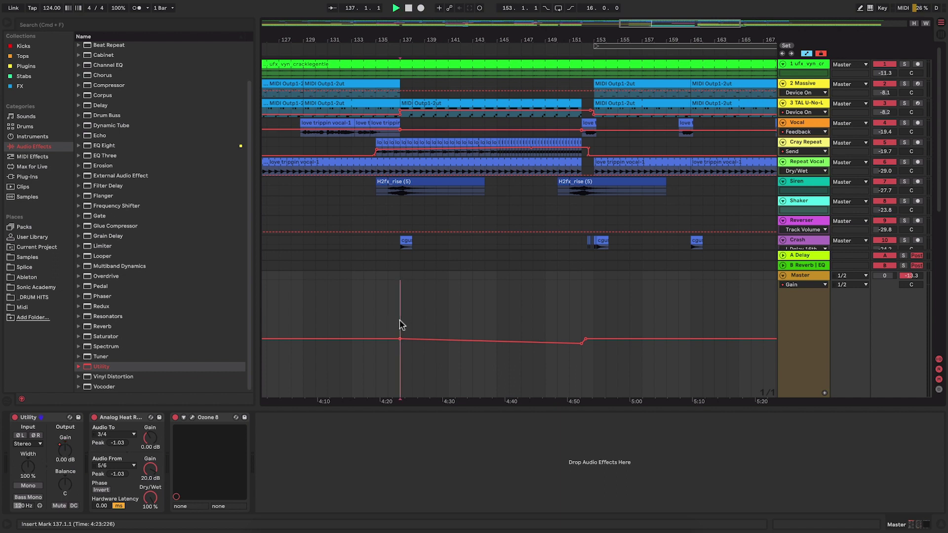
key(space)
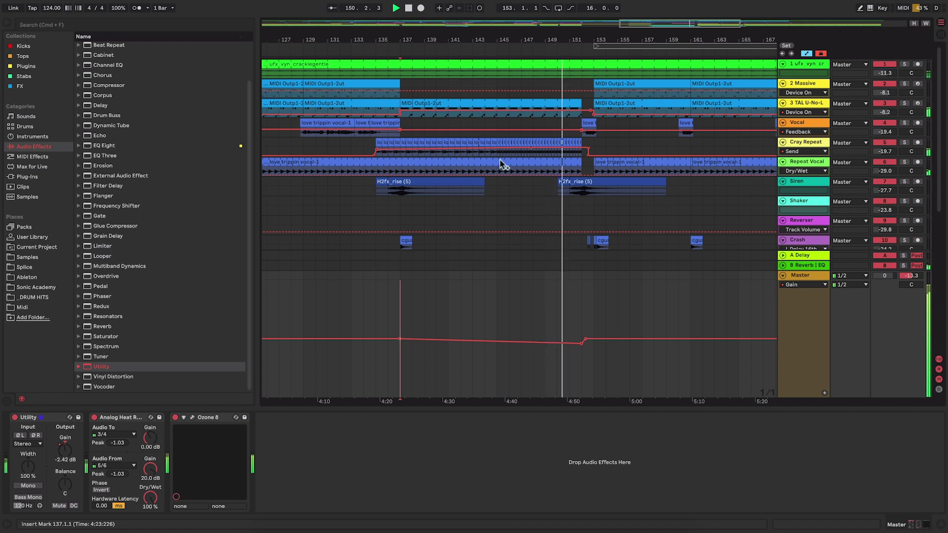
drag(584, 35, 584, 66)
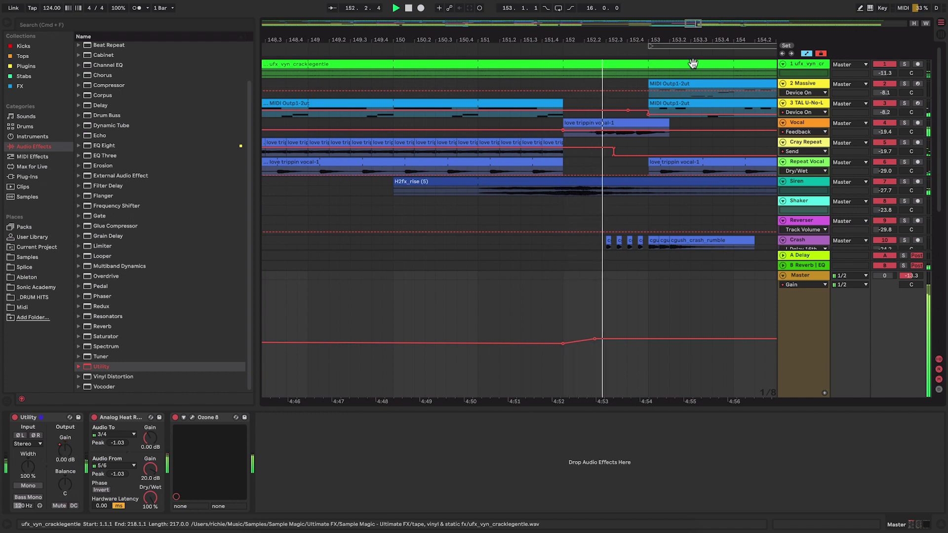